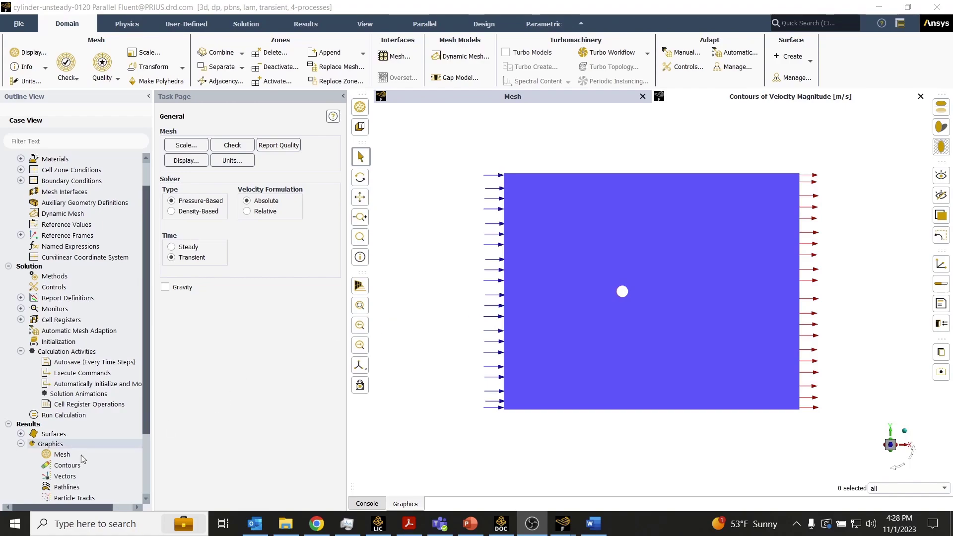
Create contour-1 as a Velocity Magnitude contour, display the cylinder wake, and close the dialog.
right_click(65, 465)
click(94, 392)
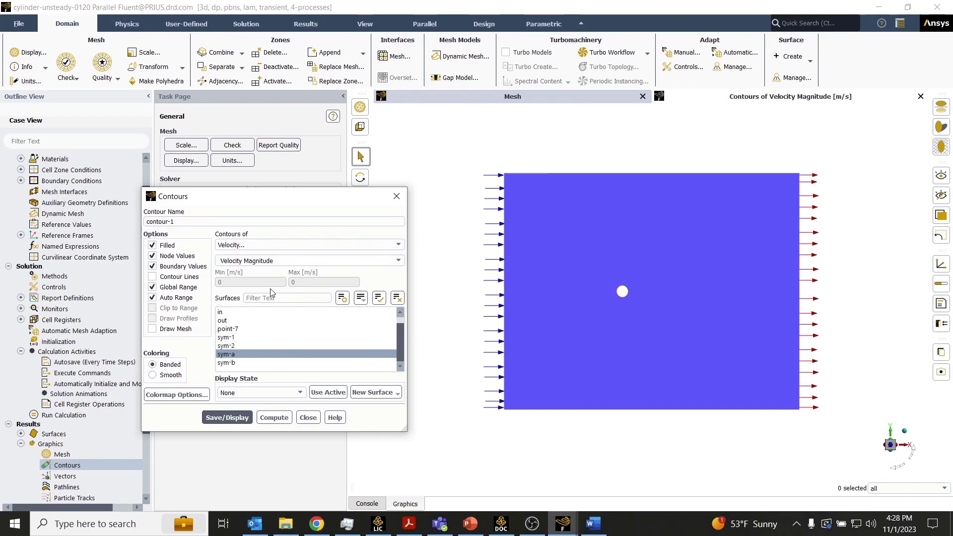
click(222, 419)
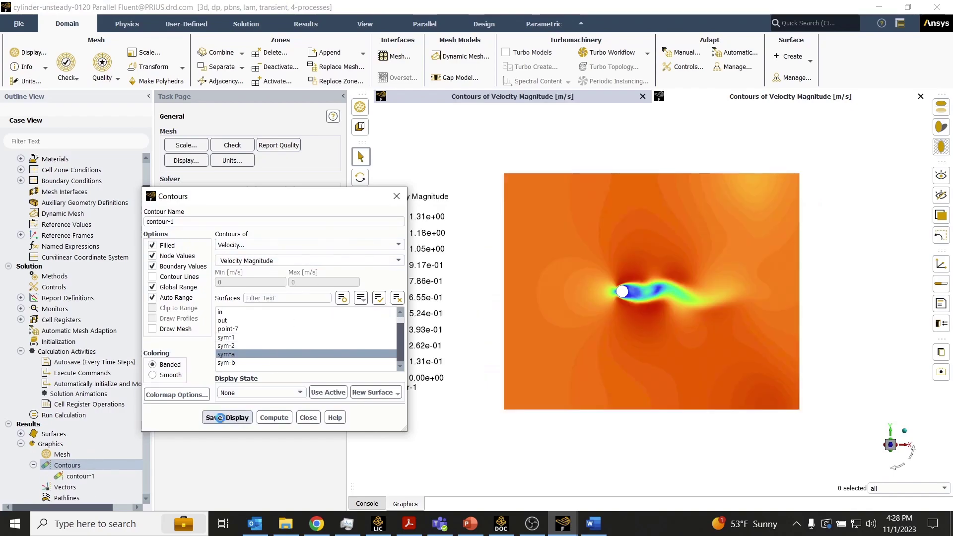
click(307, 417)
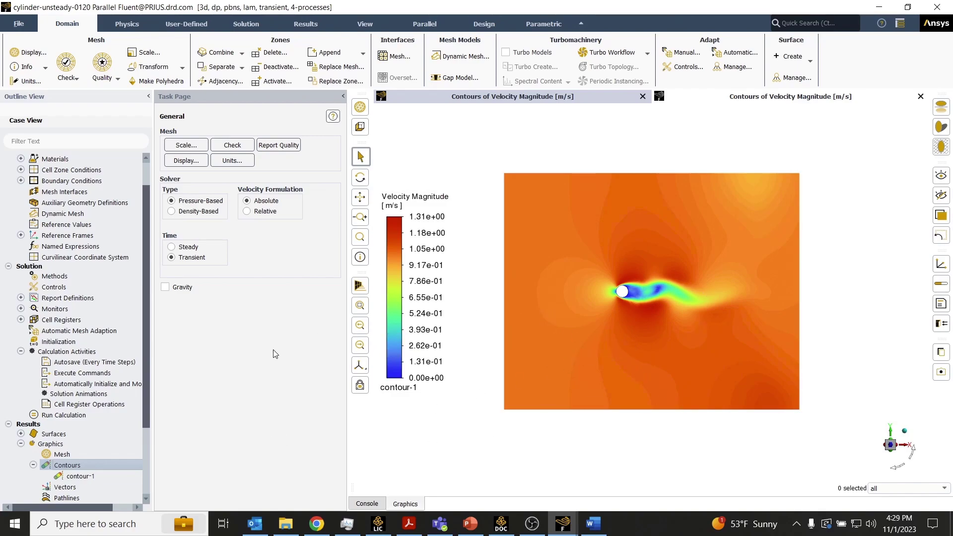
Define animation-1 recording contour-1 every time step with the front animation view.
double_click(83, 396)
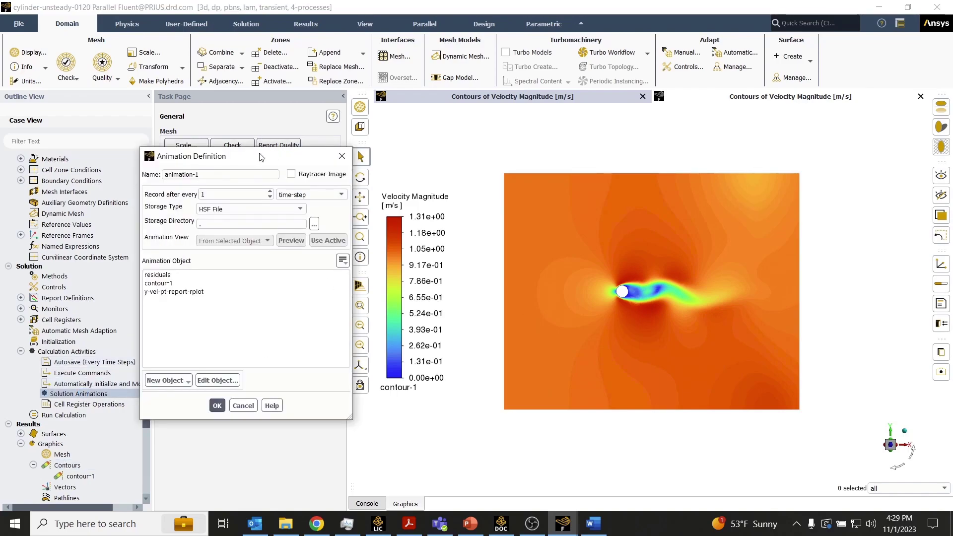
drag(261, 157, 293, 144)
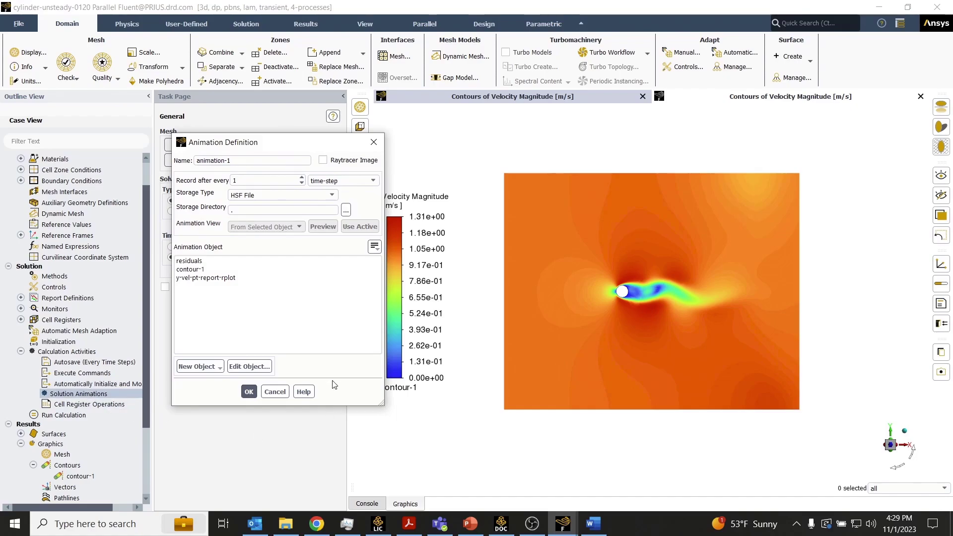
click(198, 269)
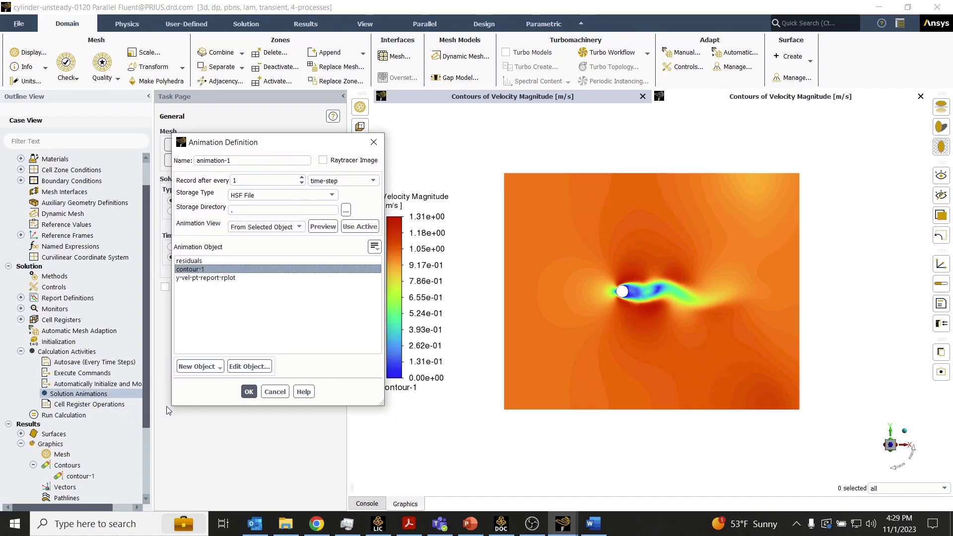
click(323, 227)
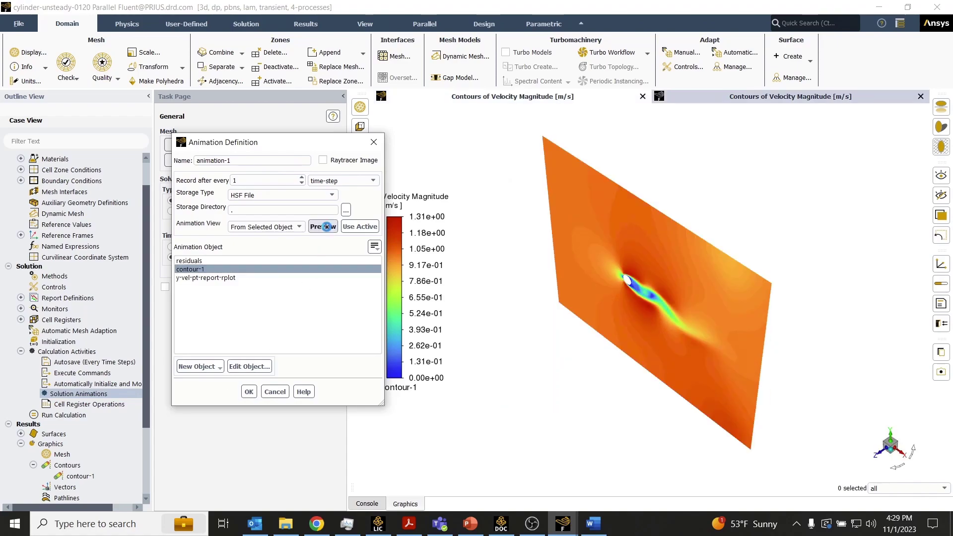
click(281, 270)
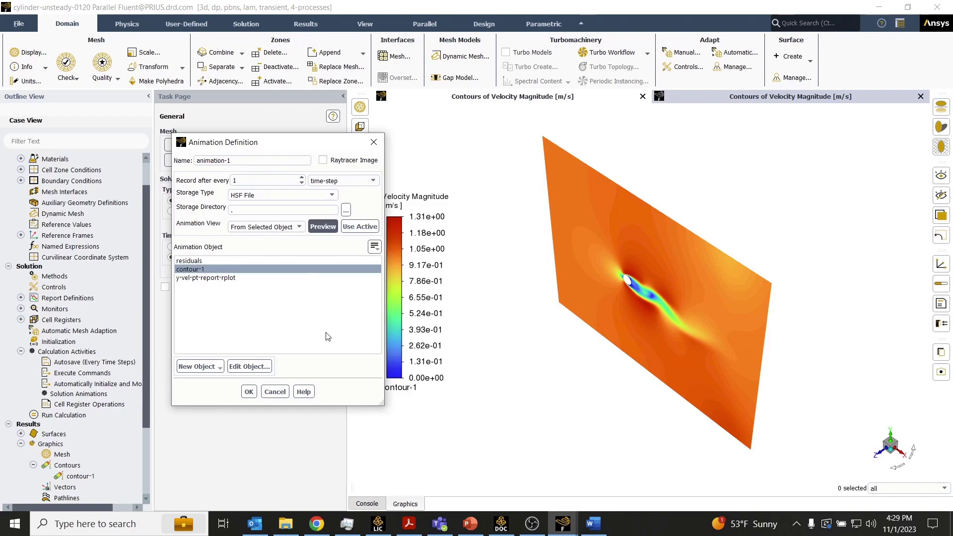
click(294, 228)
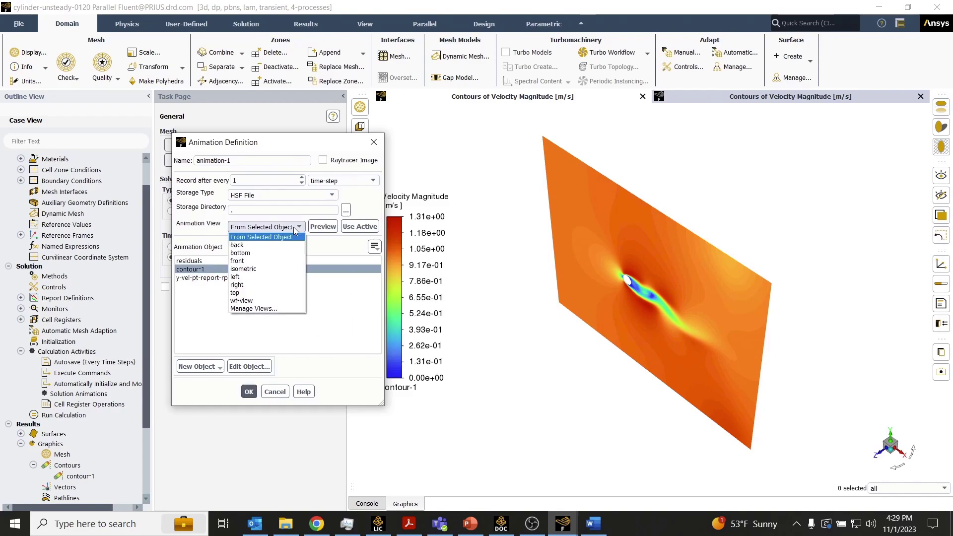
click(236, 261)
click(318, 229)
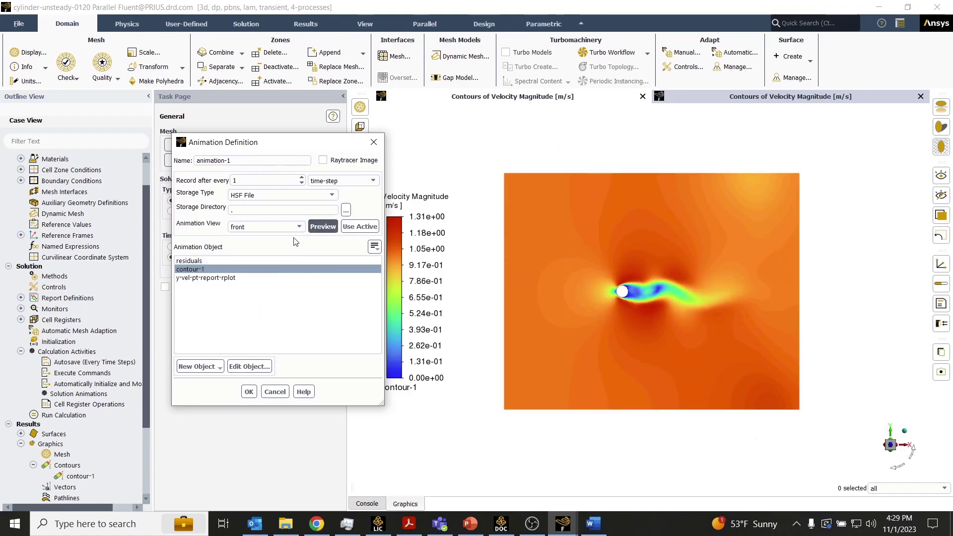
click(249, 393)
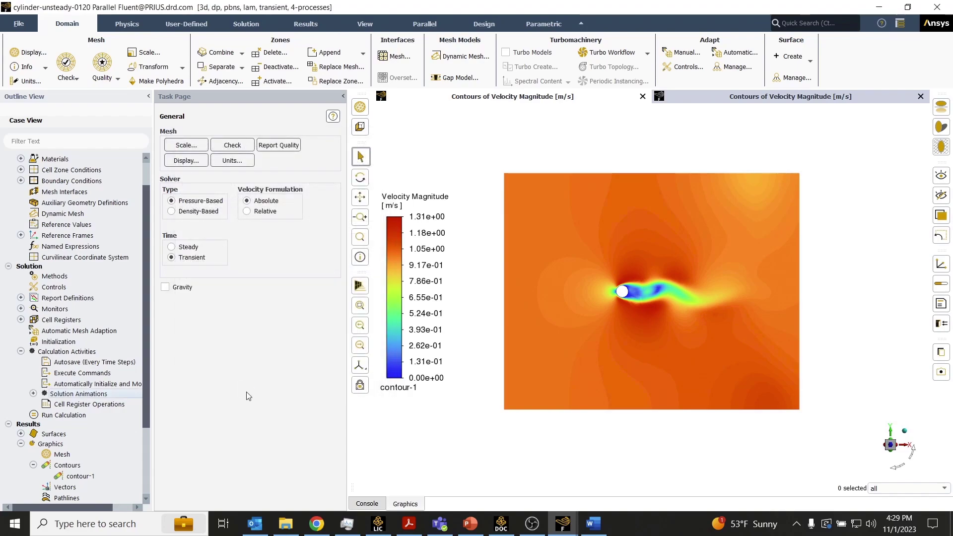
Run the 120-step transient calculation at 0.1 s per step and bring up the animations folder.
click(241, 24)
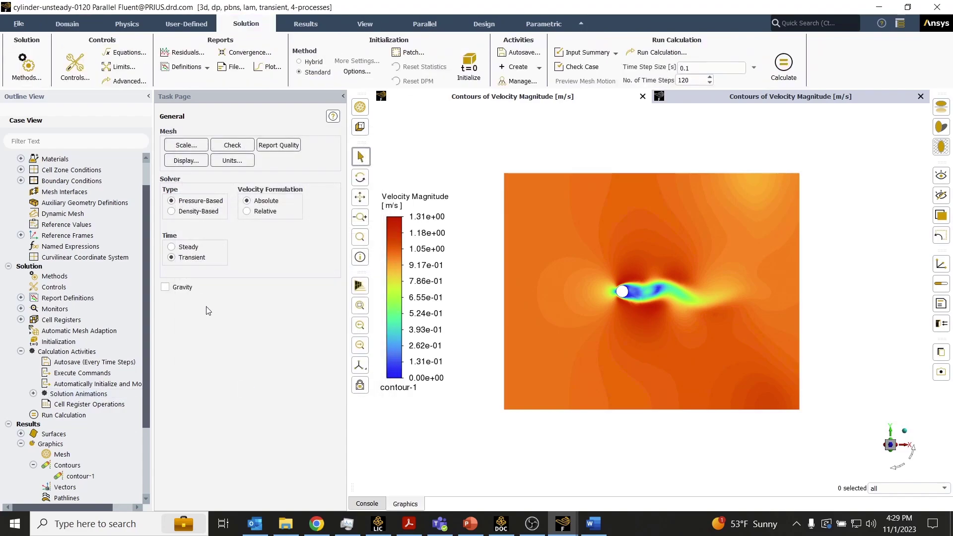
click(783, 63)
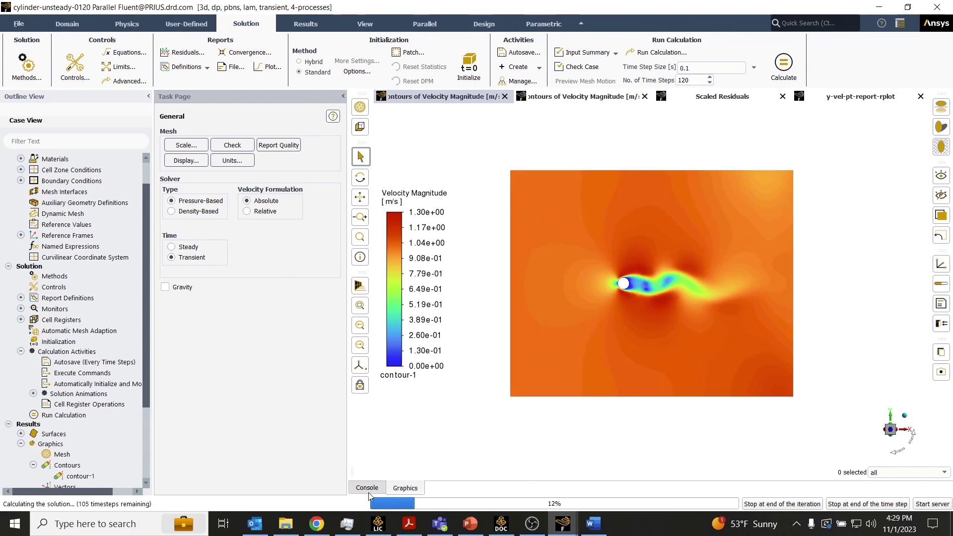
click(287, 525)
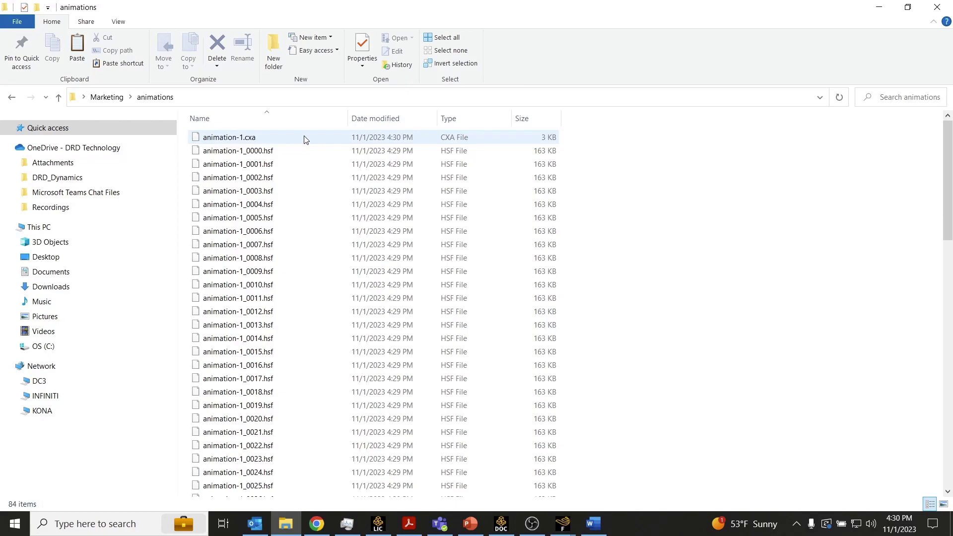
Return to the Fluent case window after reviewing the animation-1 .cxa and HSF frame files.
mouse_move(560, 531)
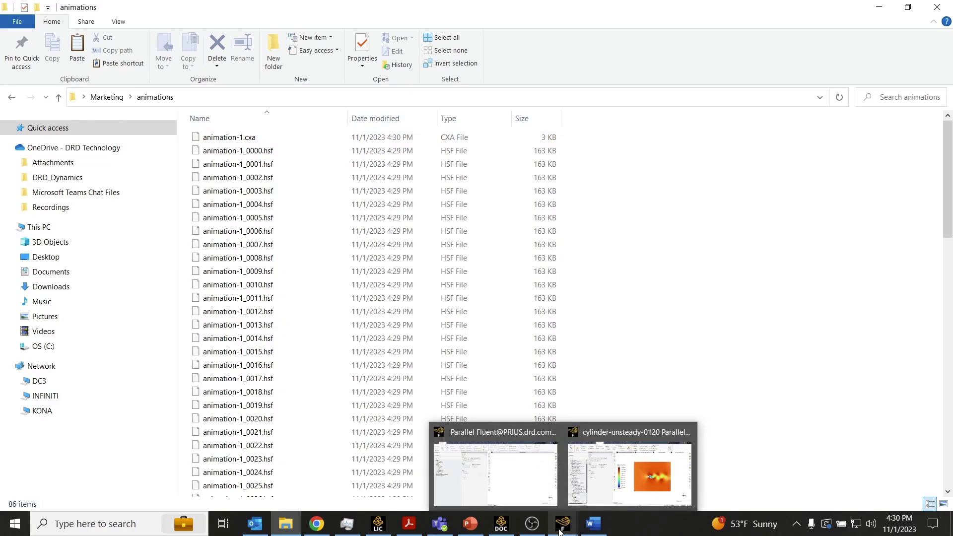
click(619, 467)
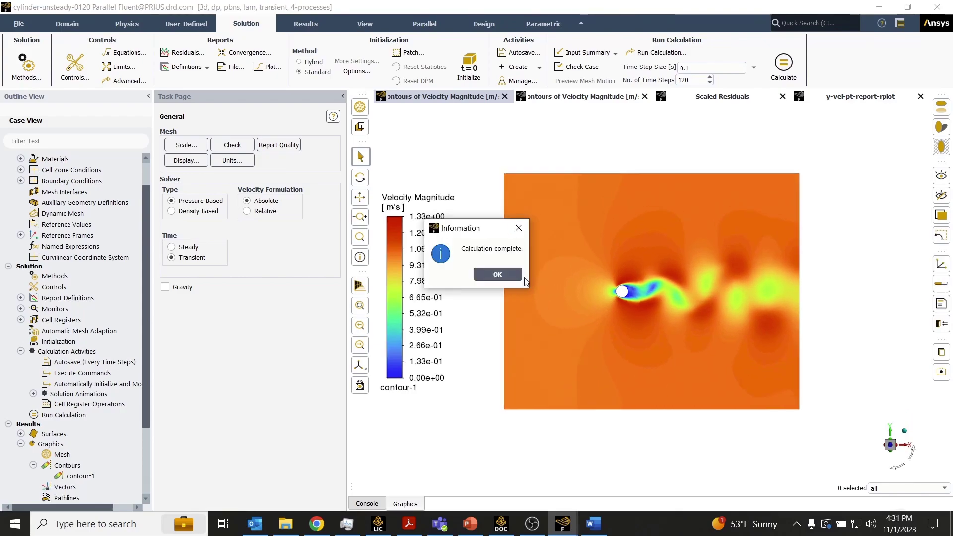
Dismiss the Calculation complete message and expand Results > Animations in the outline tree.
click(498, 274)
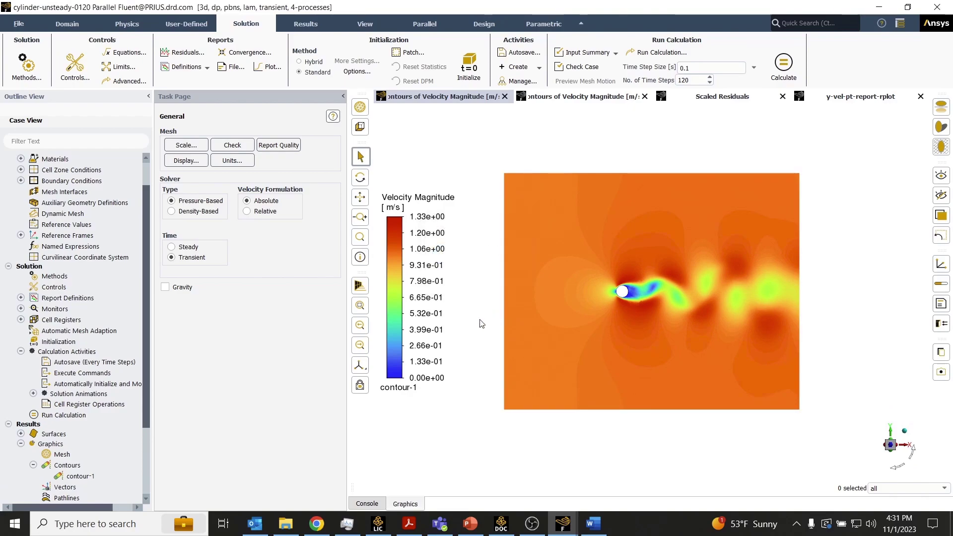
scroll(55, 342, down, 3)
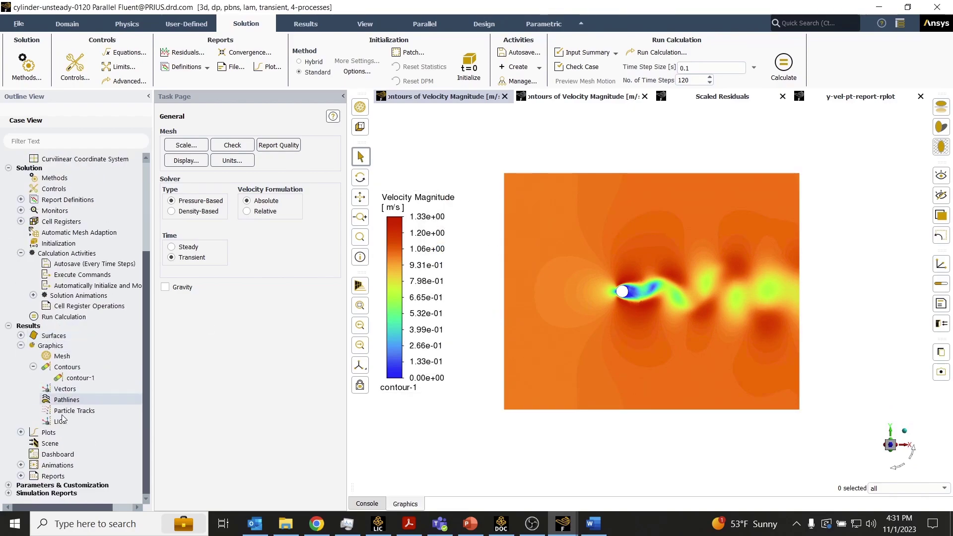
click(21, 465)
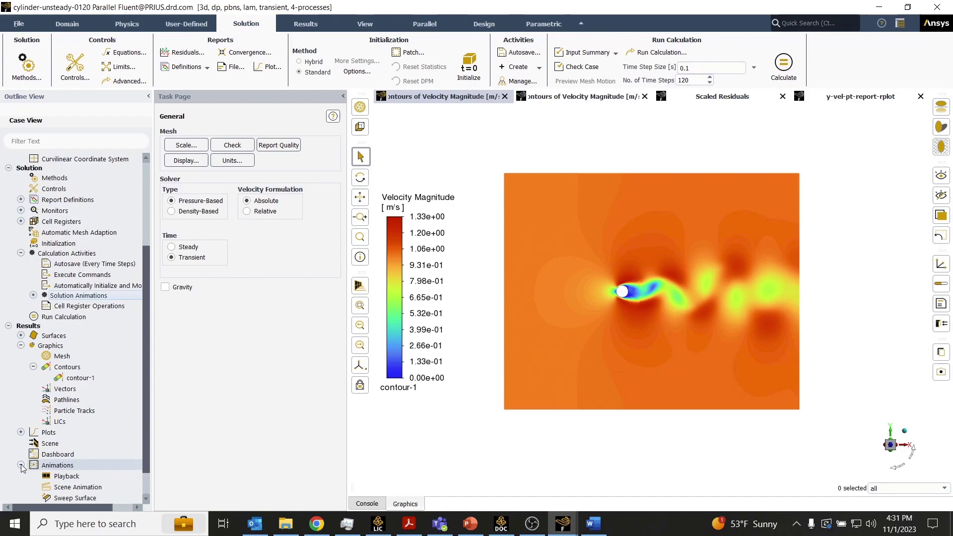
Open Playback and play animation-1 through frames 1–120.
double_click(78, 480)
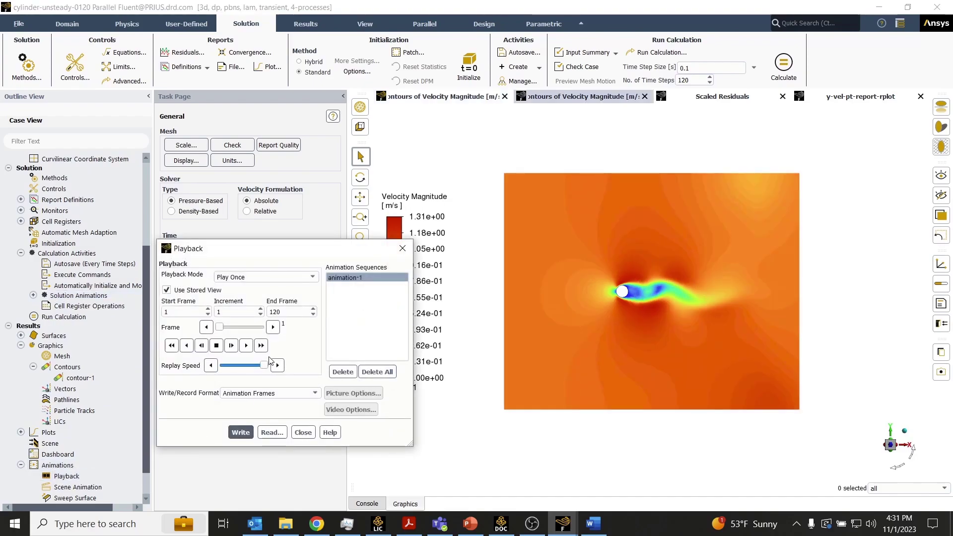
drag(260, 249, 252, 192)
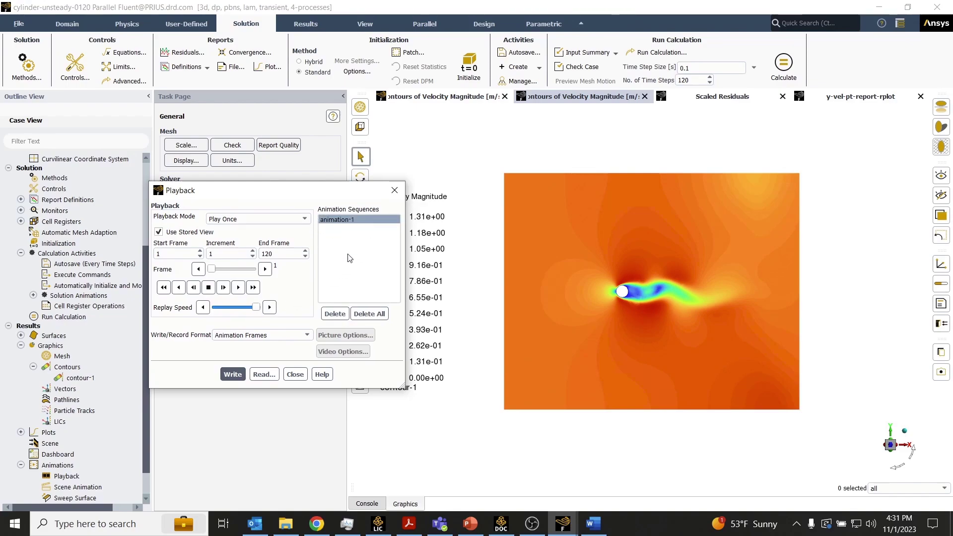
click(239, 287)
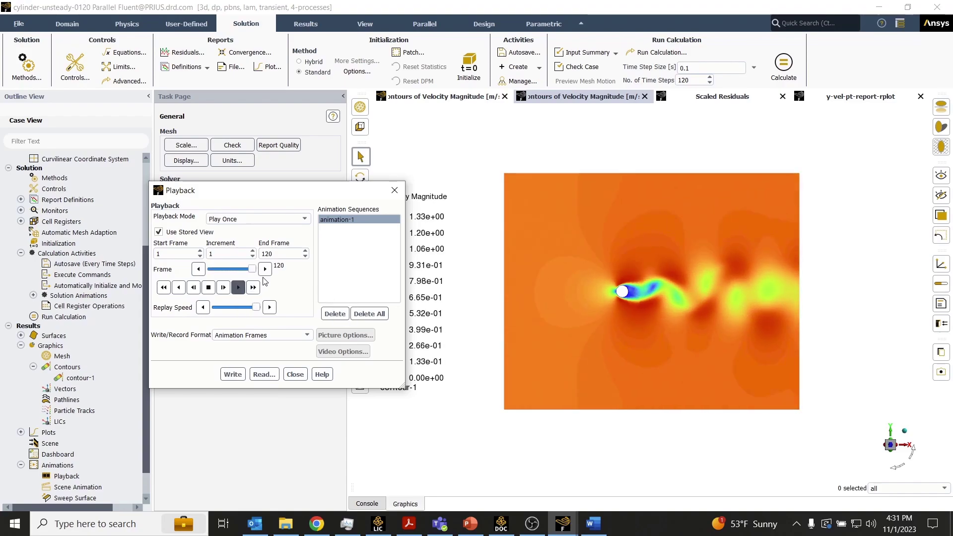
Write animation-1 out as an MP4 video file, then switch to the empty second Fluent session.
click(301, 336)
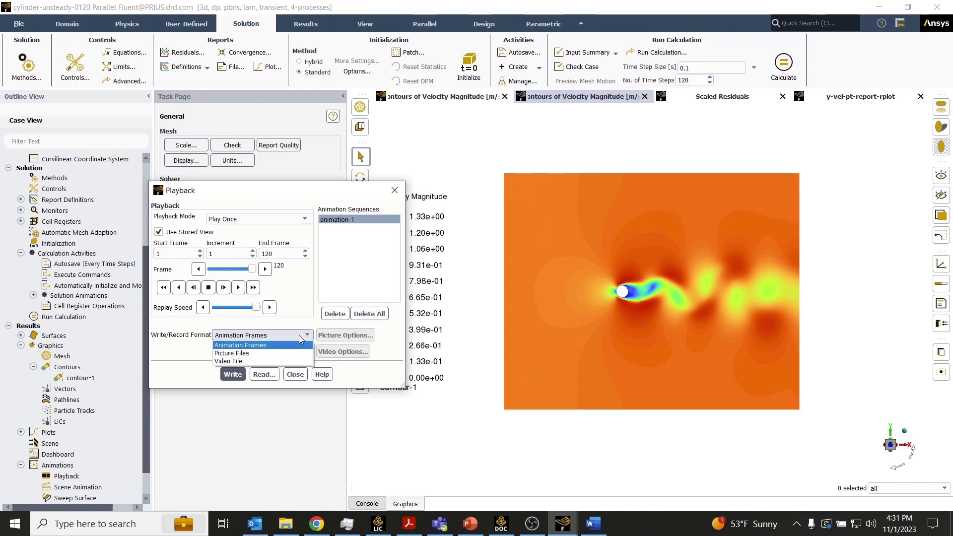
click(256, 362)
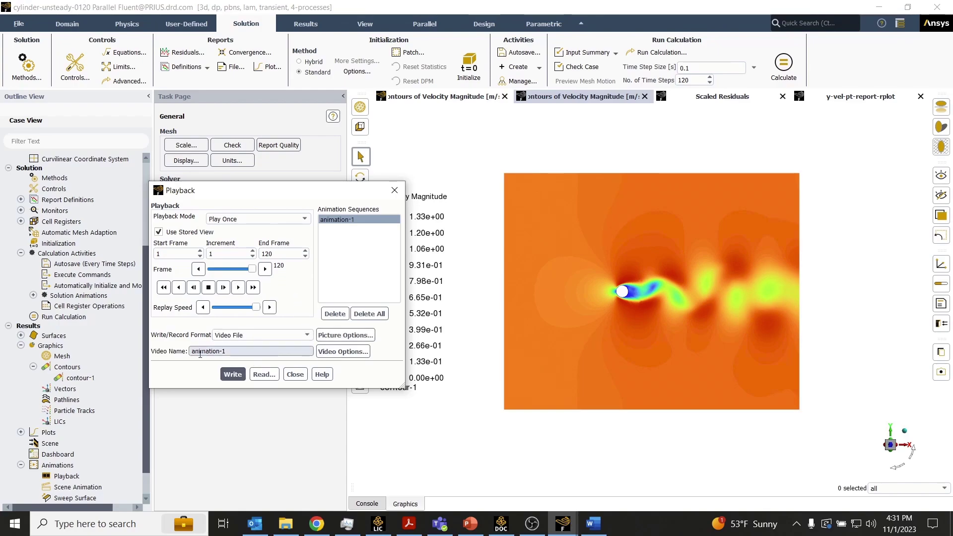
click(335, 356)
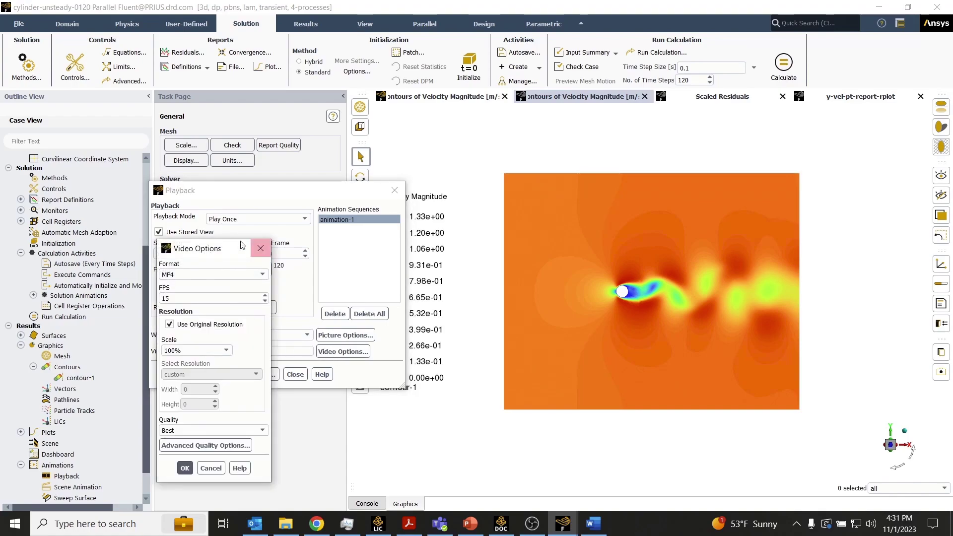
click(239, 275)
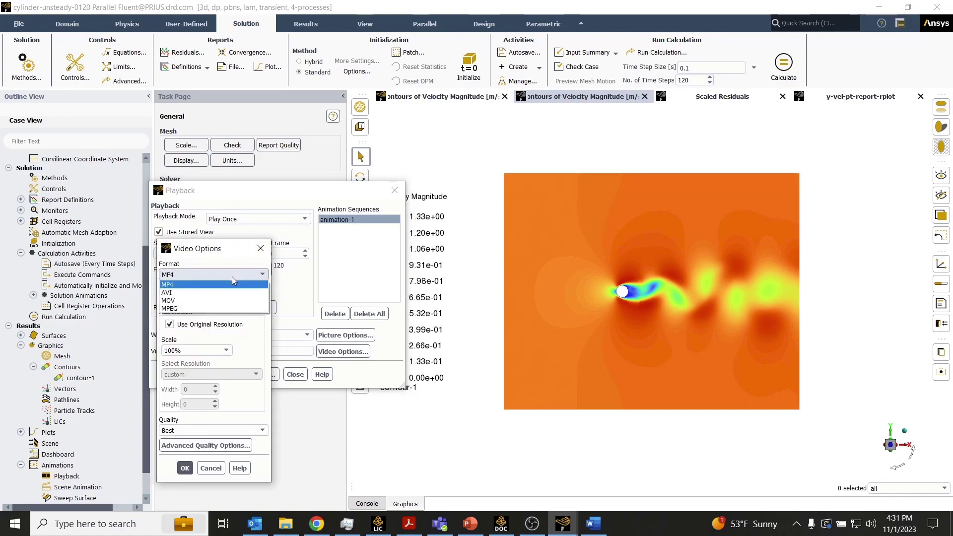
click(205, 285)
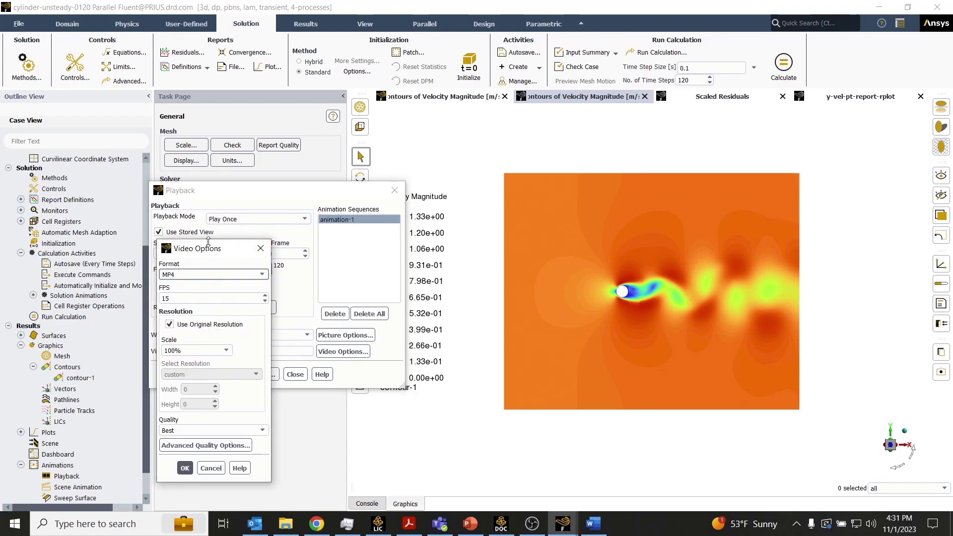
drag(208, 241, 466, 159)
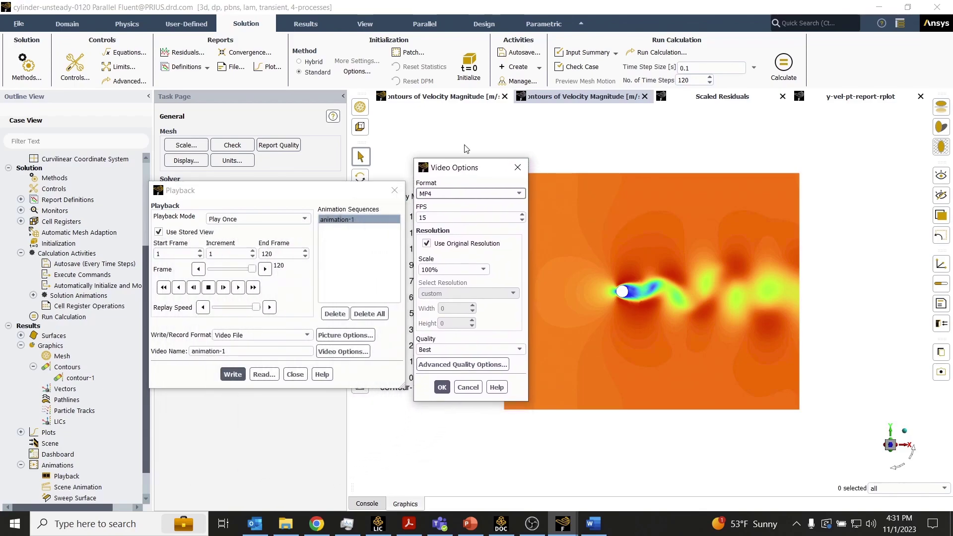
click(443, 388)
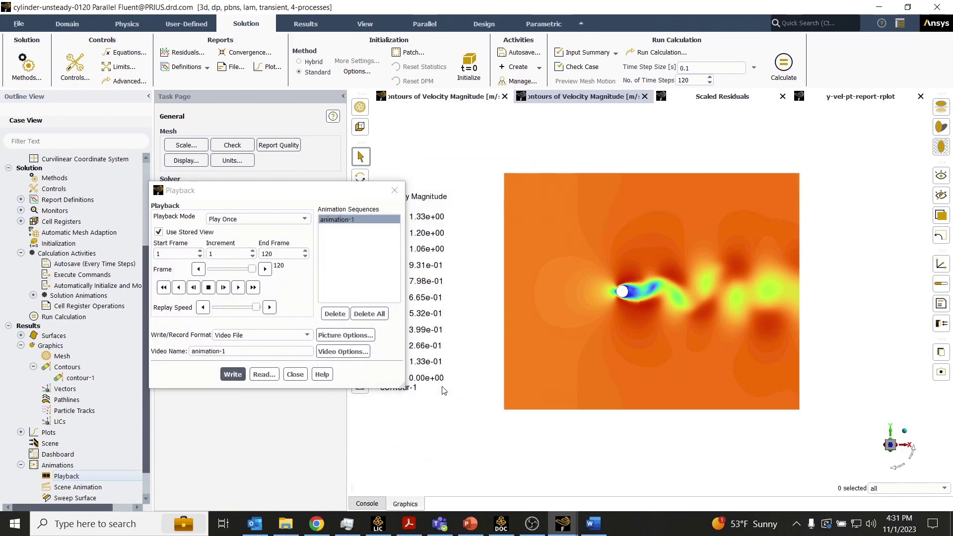
click(233, 375)
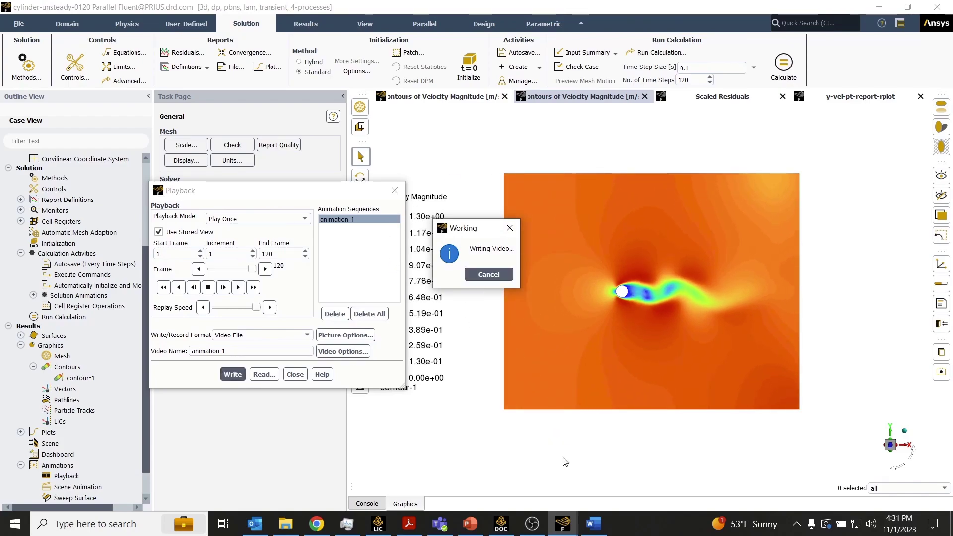
mouse_move(562, 524)
click(480, 478)
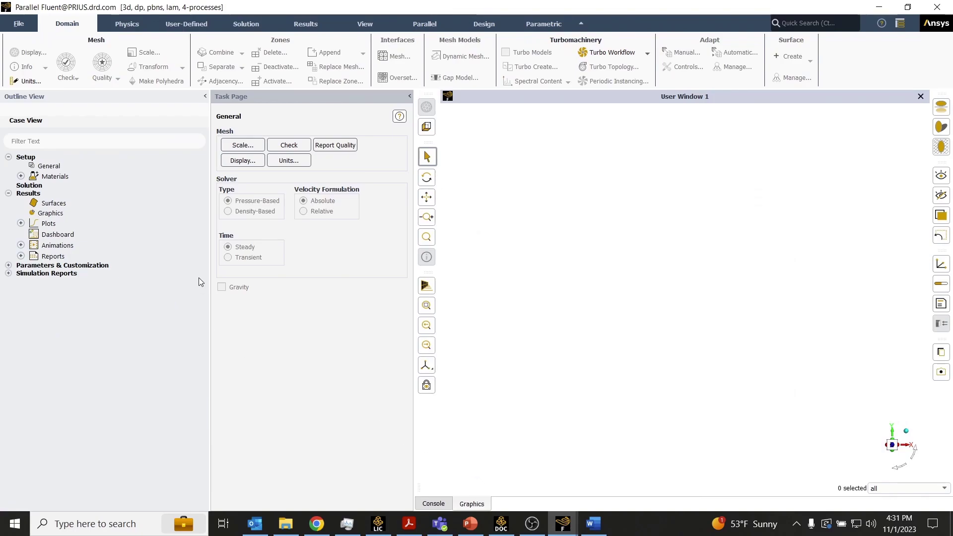
Open Playback from Results > Animations and read the saved animation-1.cxa sequence.
click(21, 246)
double_click(67, 257)
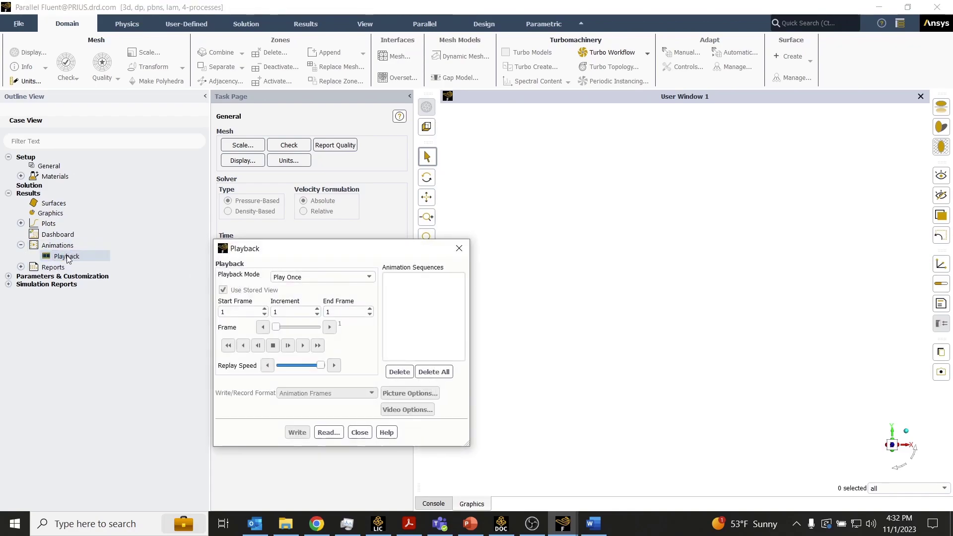
drag(375, 251, 304, 191)
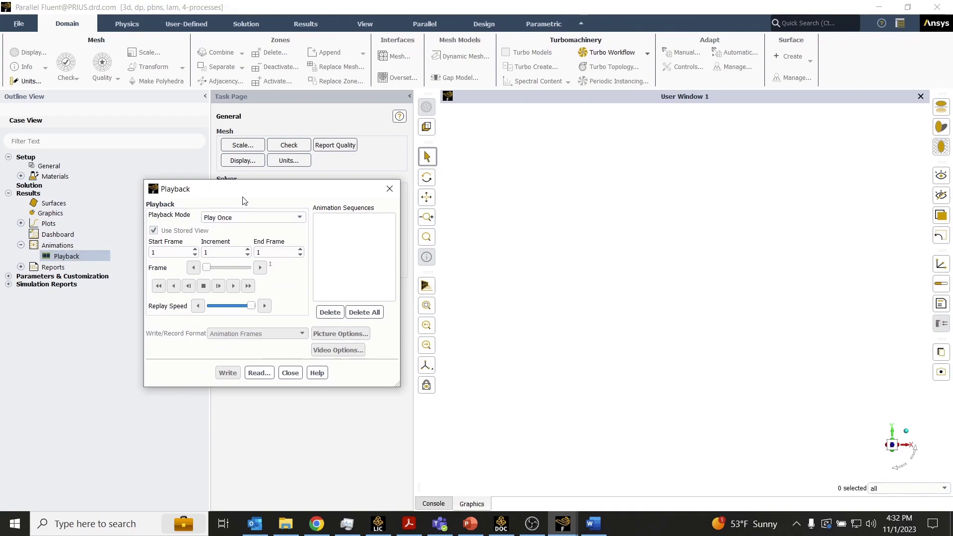
click(260, 374)
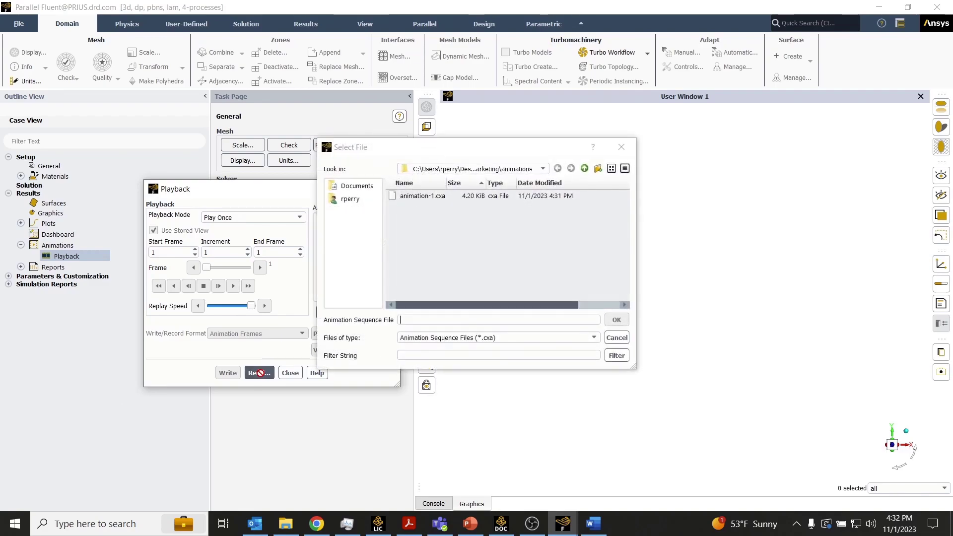
click(430, 197)
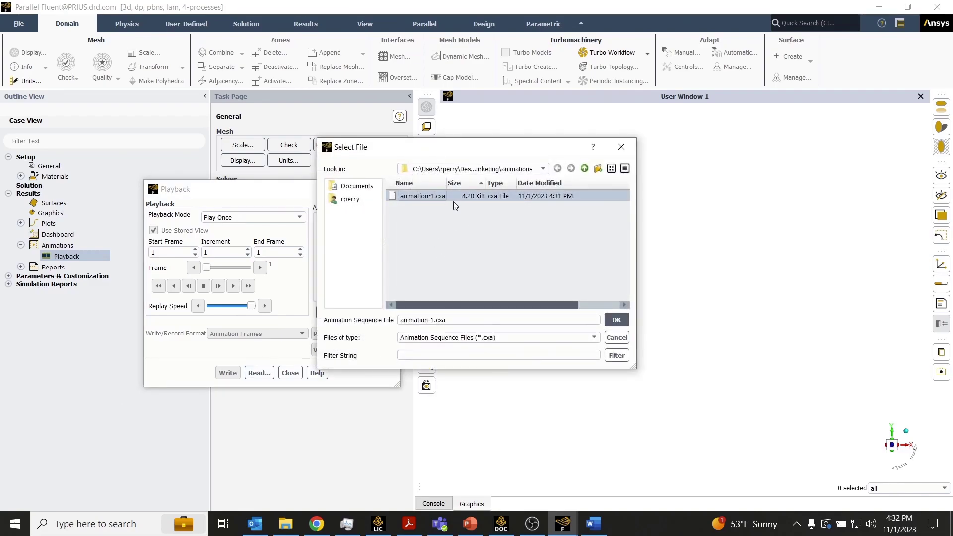
click(625, 321)
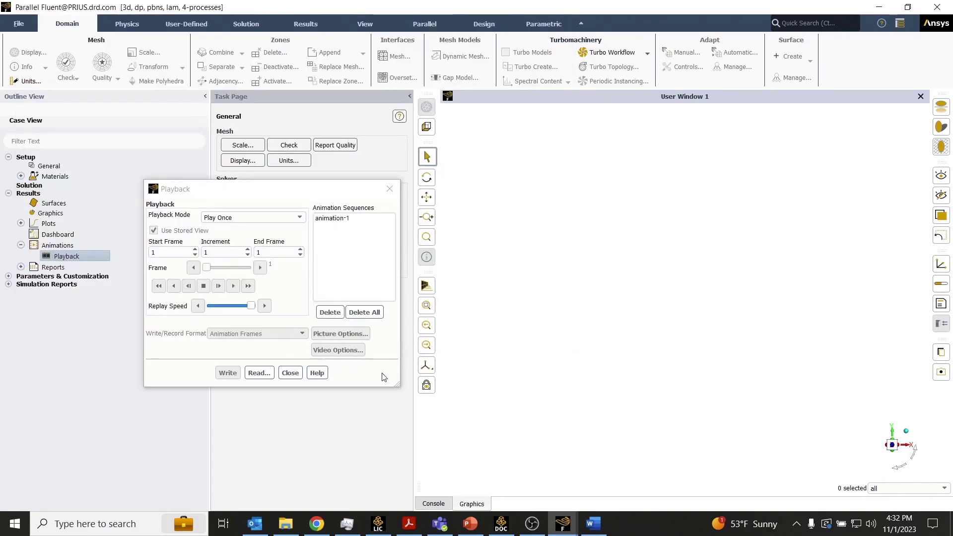
Play the loaded animation-1 velocity-contour sequence and close Playback.
click(348, 219)
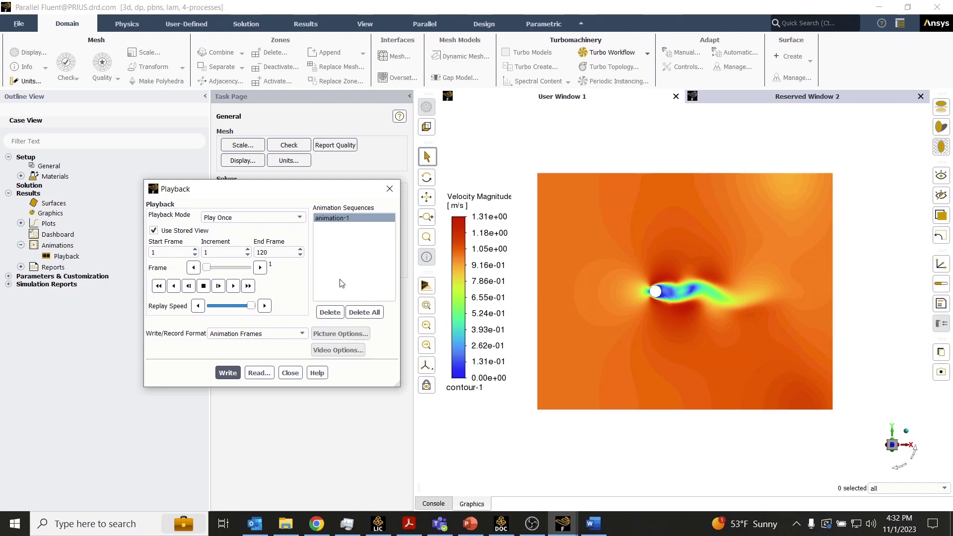
click(236, 286)
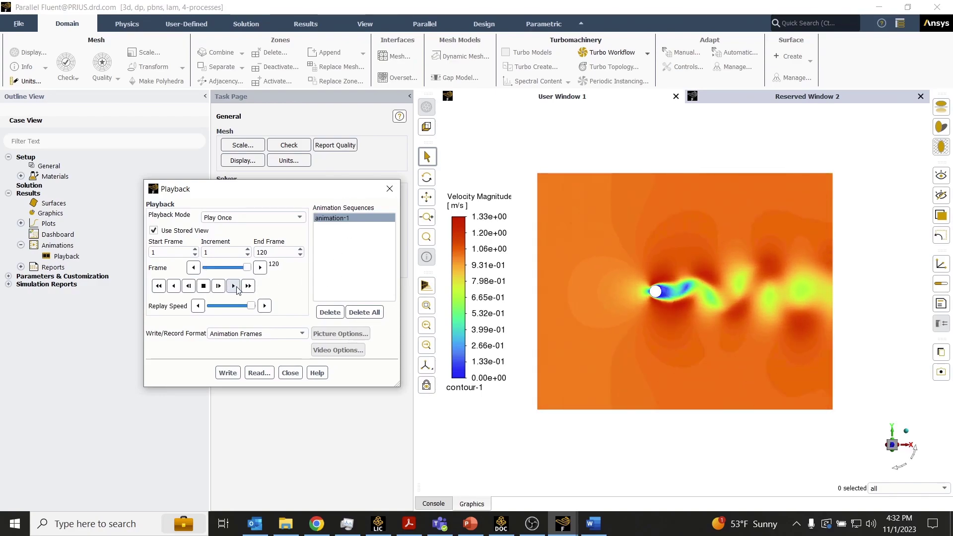
click(292, 376)
Bring the animations folder forward and open animation-1.mp4 to watch the exported video.
mouse_move(575, 534)
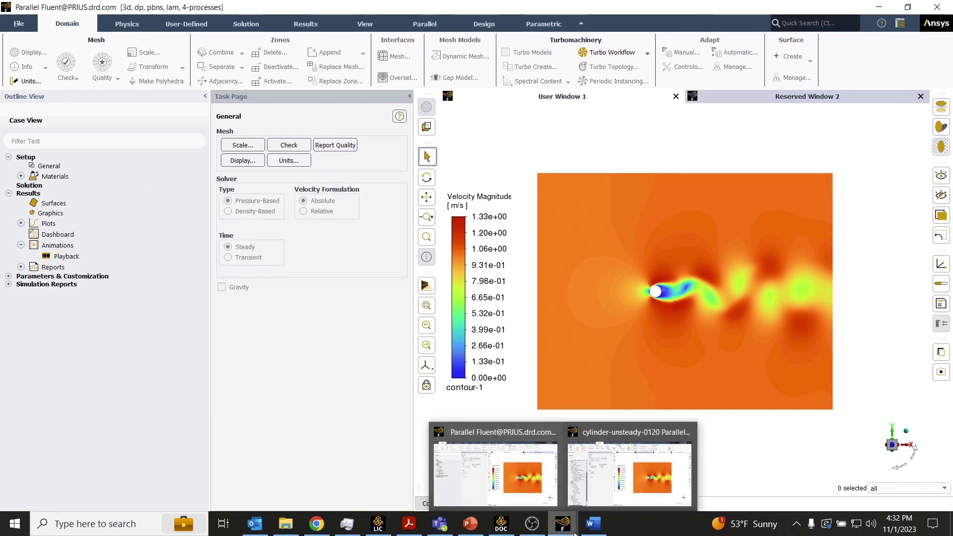
mouse_move(286, 523)
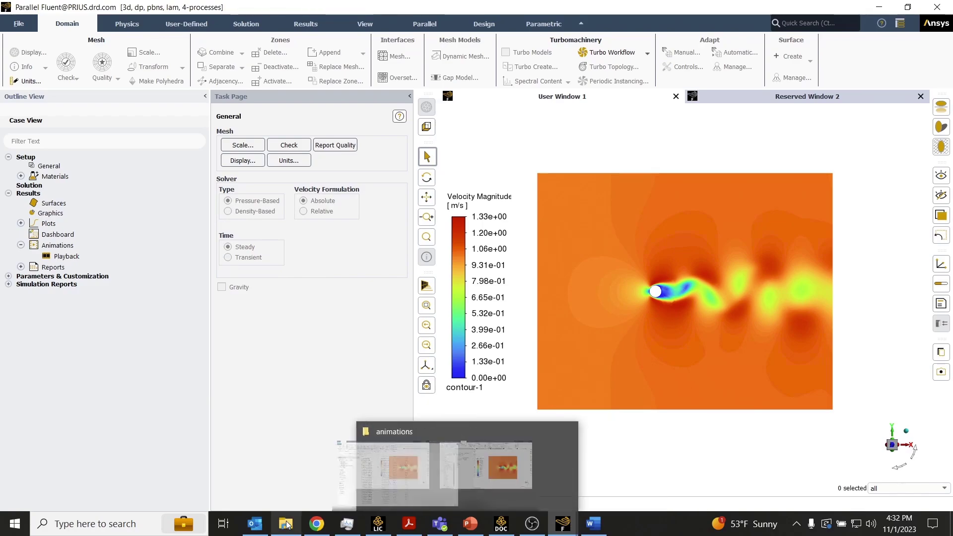
click(286, 472)
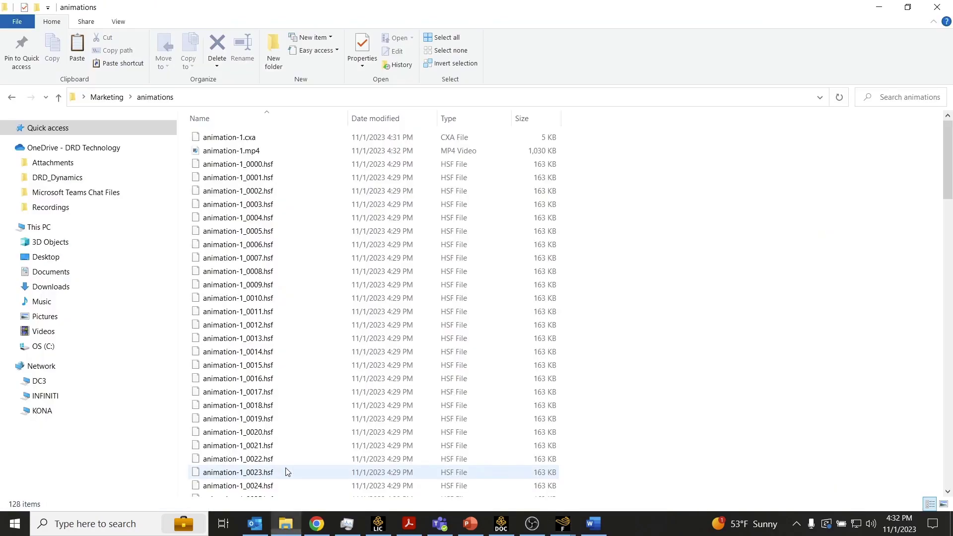
double_click(303, 150)
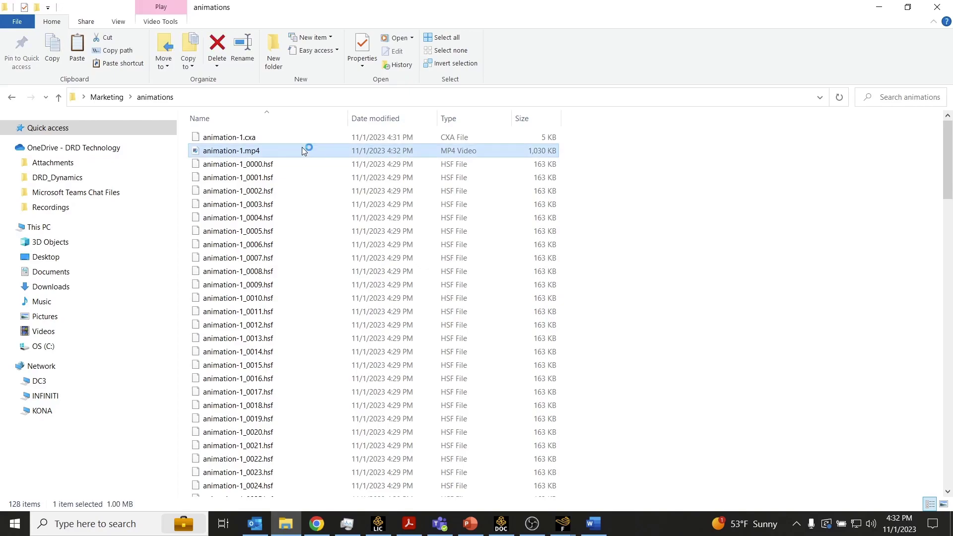